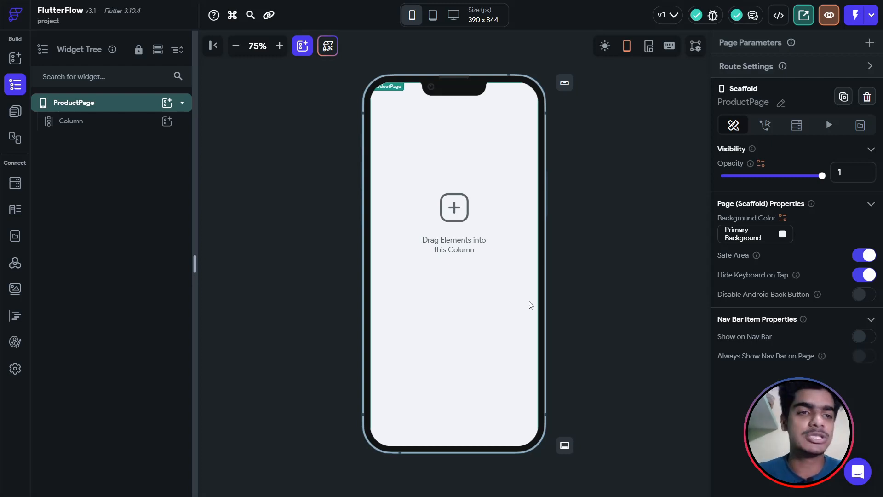
Add a WebView widget to the Column on ProductPage and set its height to 800 px.
click(165, 125)
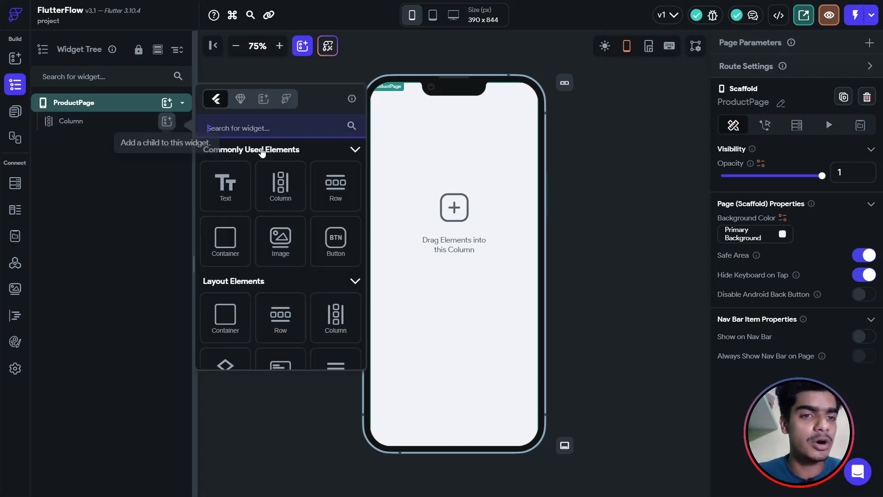
text(web)
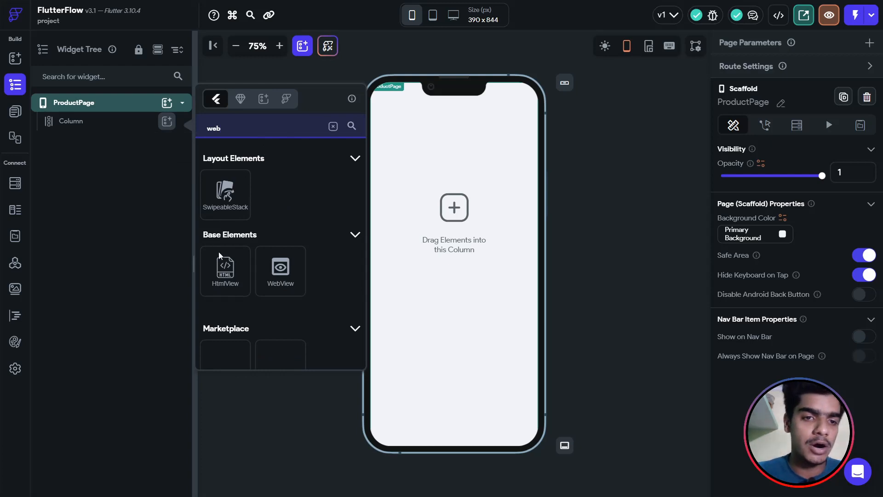
click(280, 269)
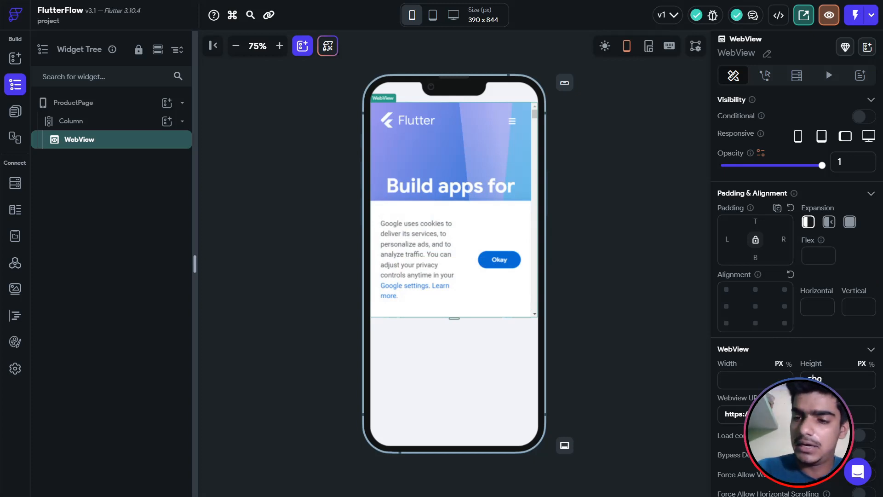
key(BackSpace)
text(8)
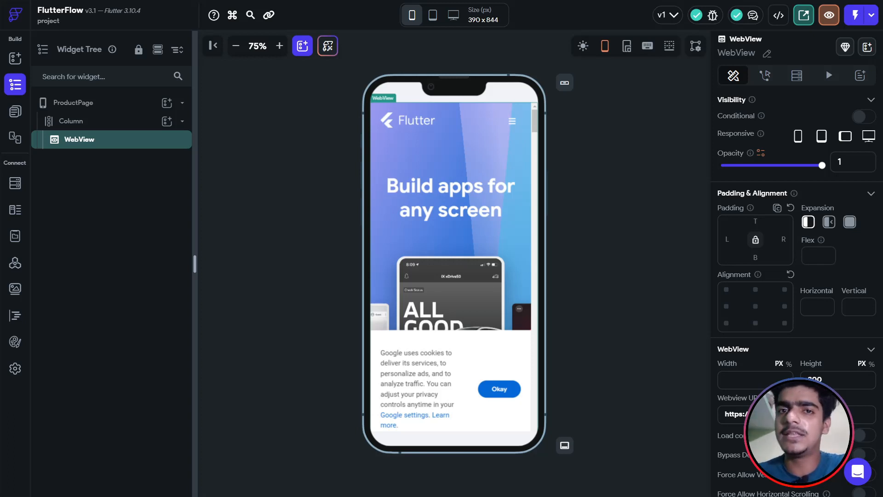
Open healthlantern.com in a new browser window and copy its address into the WebView's URL.
key(ctrl+n)
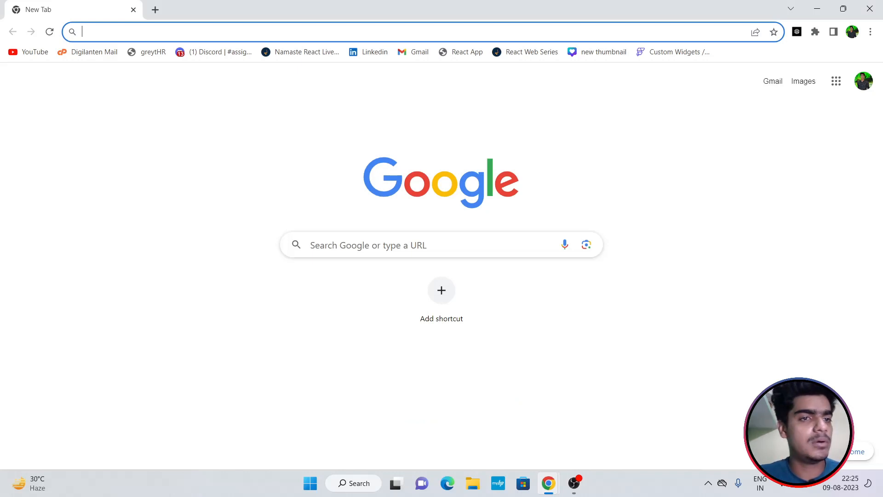
text(healthlantern.com)
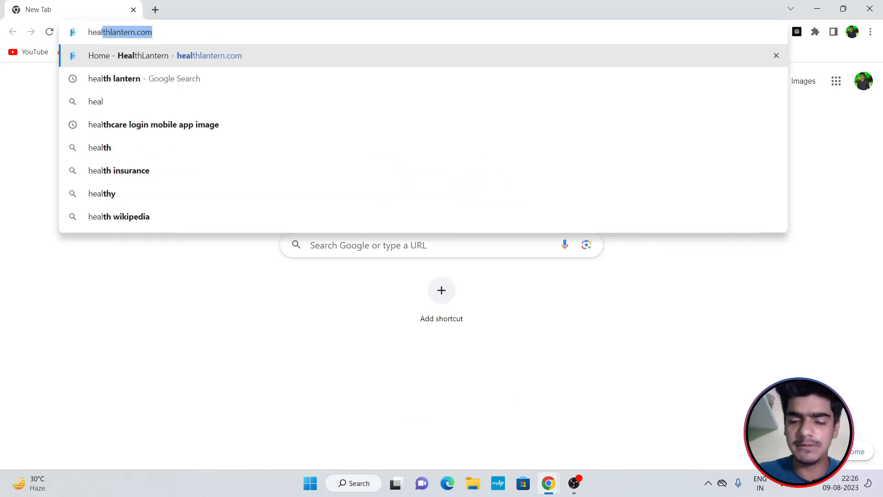
key(Return)
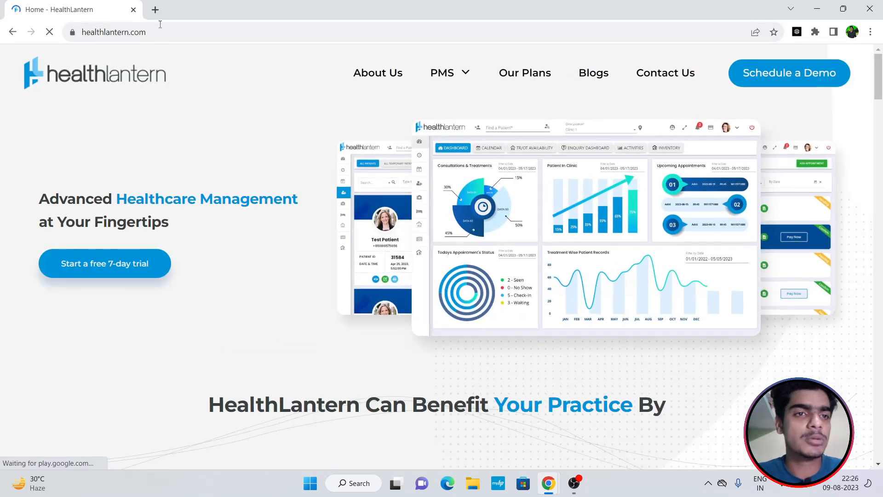
click(186, 33)
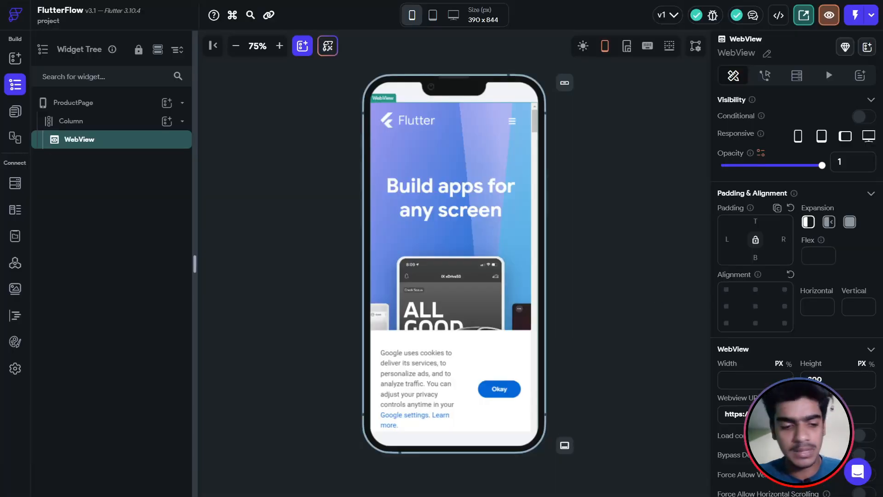
key(ctrl+v)
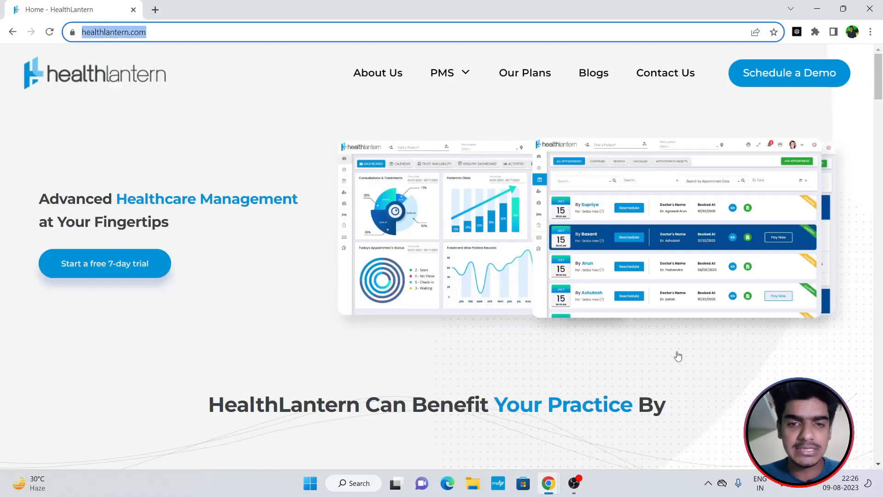
Examine the HealthLantern site in the browser and in the app's test preview, including its navigation menu.
scroll(469, 255, down, 8)
scroll(469, 255, down, 15)
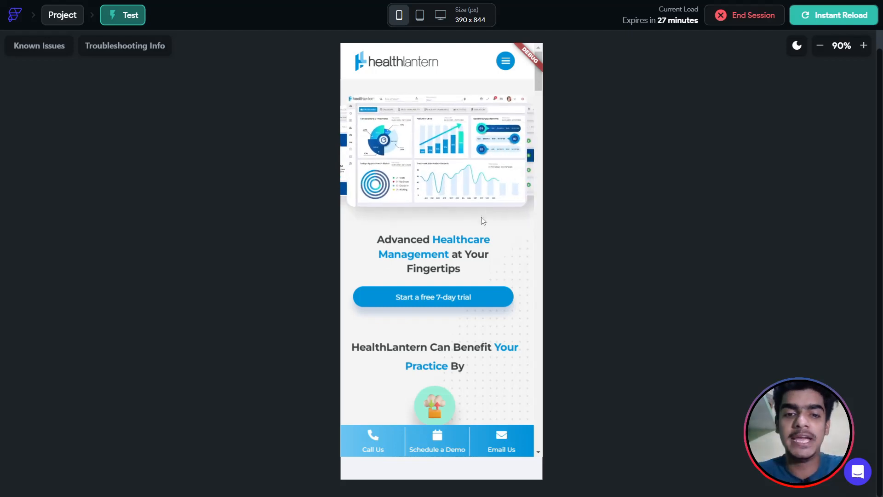
scroll(492, 263, down, 10)
scroll(490, 266, down, 15)
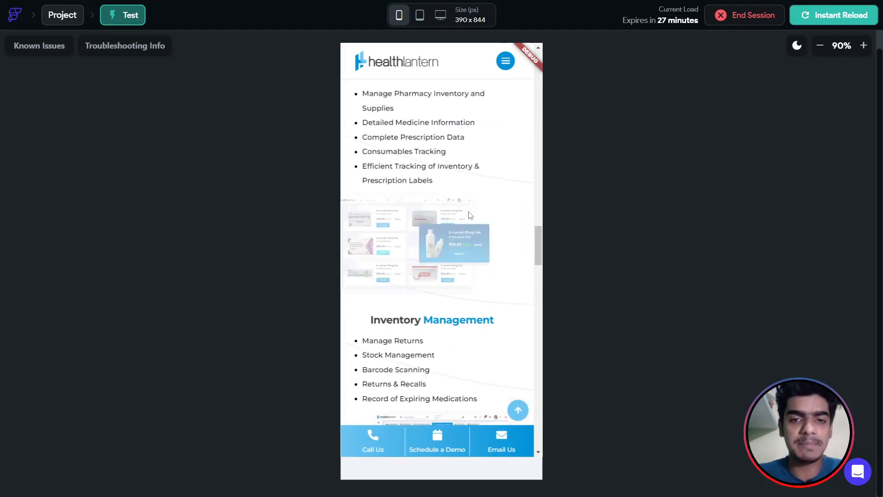
scroll(469, 216, down, 5)
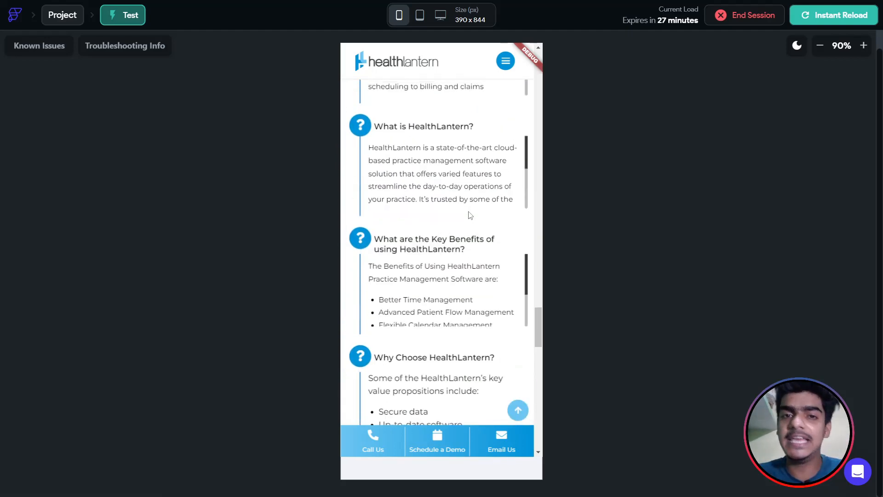
scroll(468, 211, up, 10)
click(505, 61)
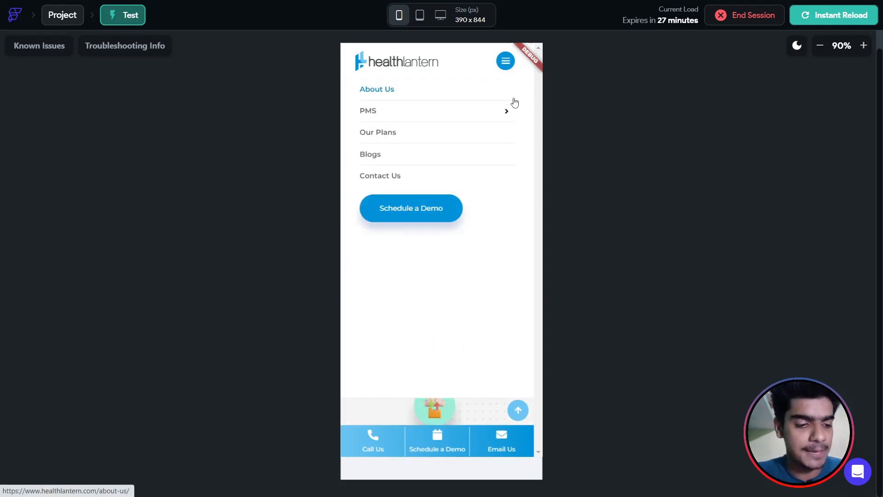
Back in the project editor, switch the WebView to HTML content and enter an h1 heading reading "Hello" plus the channel's name.
key(ctrl+shift+Tab)
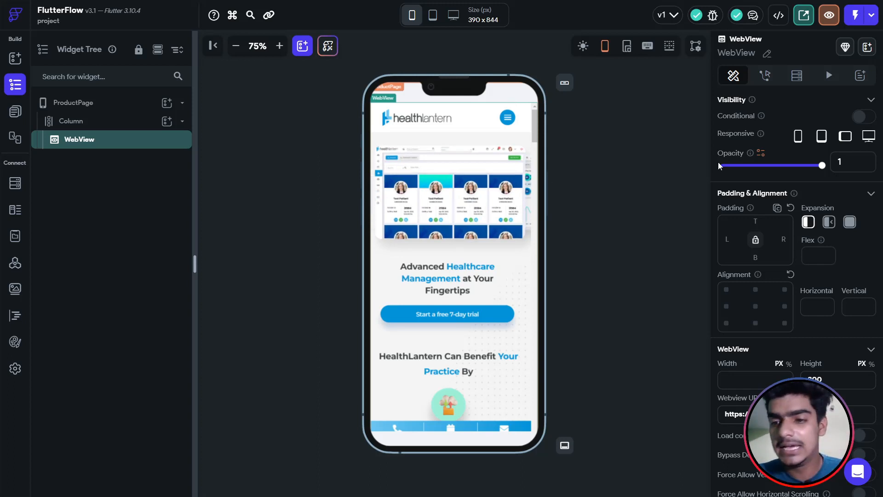
scroll(832, 275, down, 2)
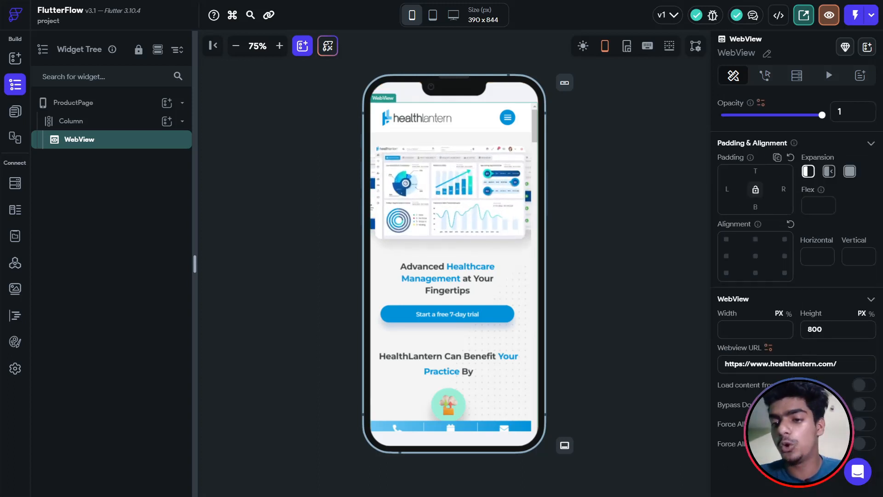
click(859, 384)
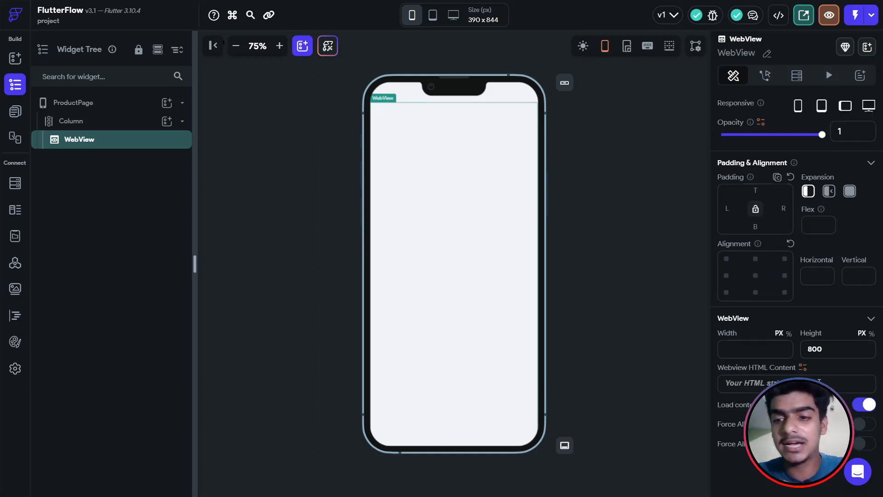
click(861, 383)
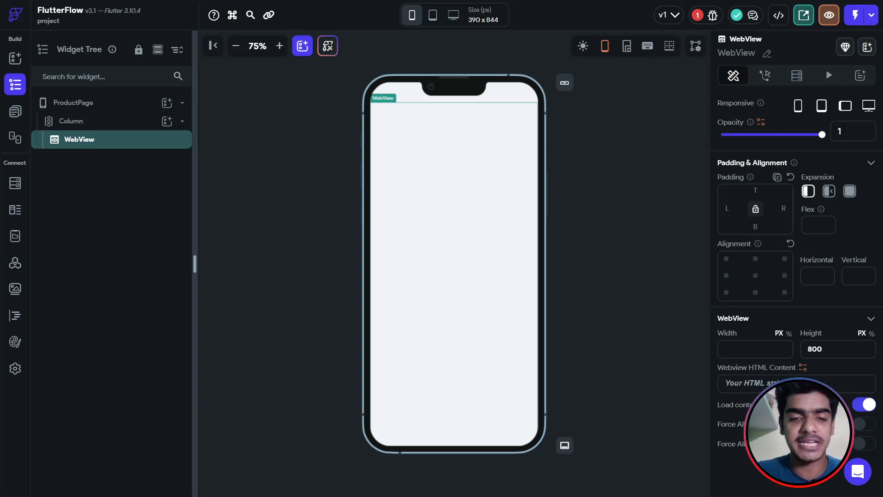
text(<h1>)
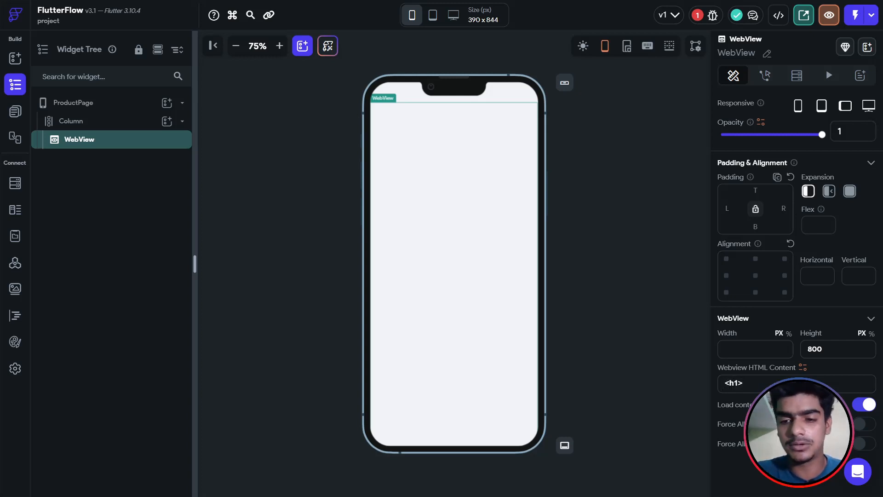
text(Hello Dec)
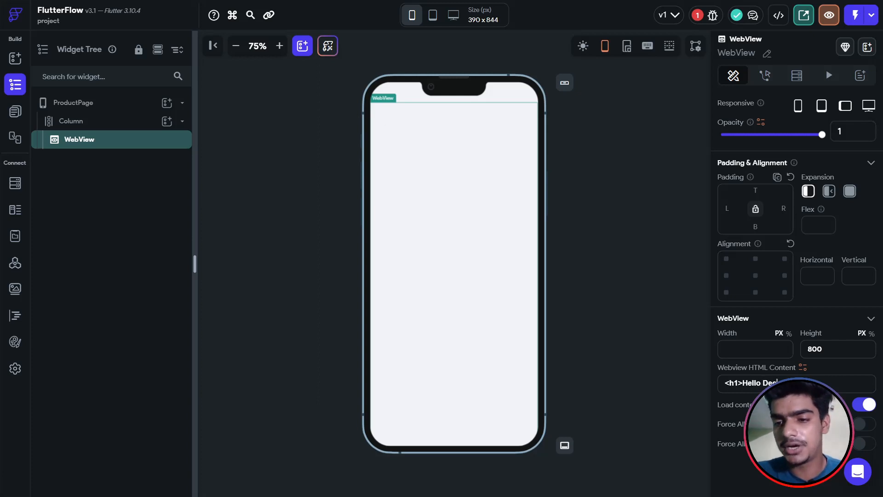
text(ent Rahul</)
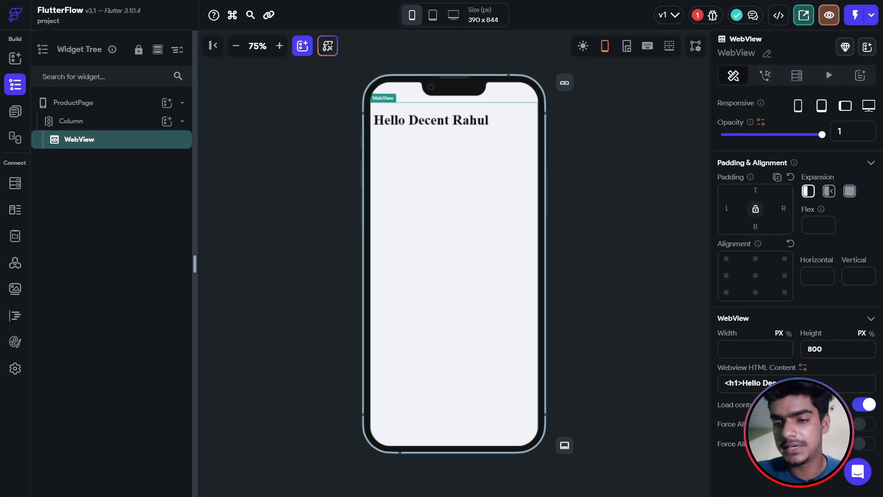
text(h1>)
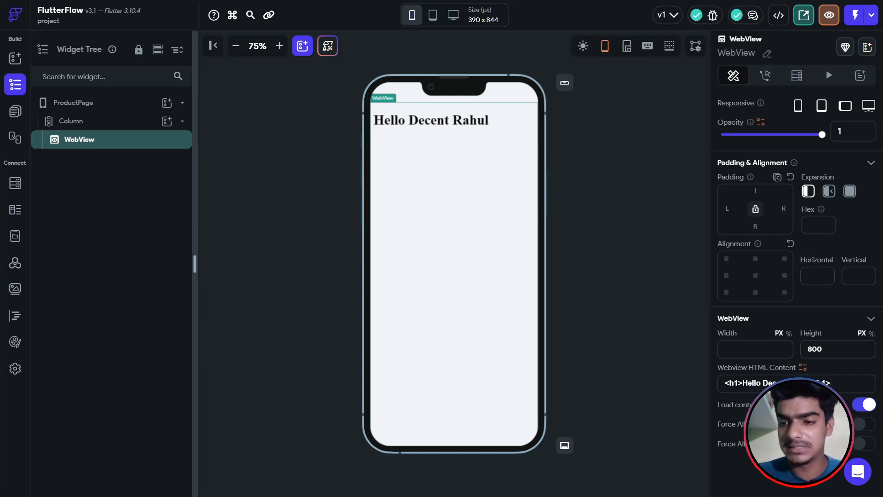
Add a paragraph reading "Please Subscribe My channel" on a new line below the heading in the WebView's HTML content.
key(Return)
text(p>)
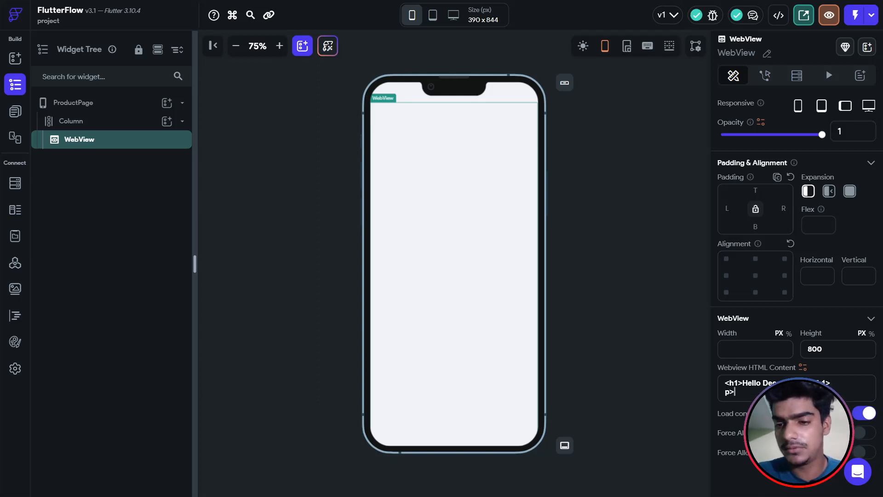
key(BackSpace)
key(BackSpace)
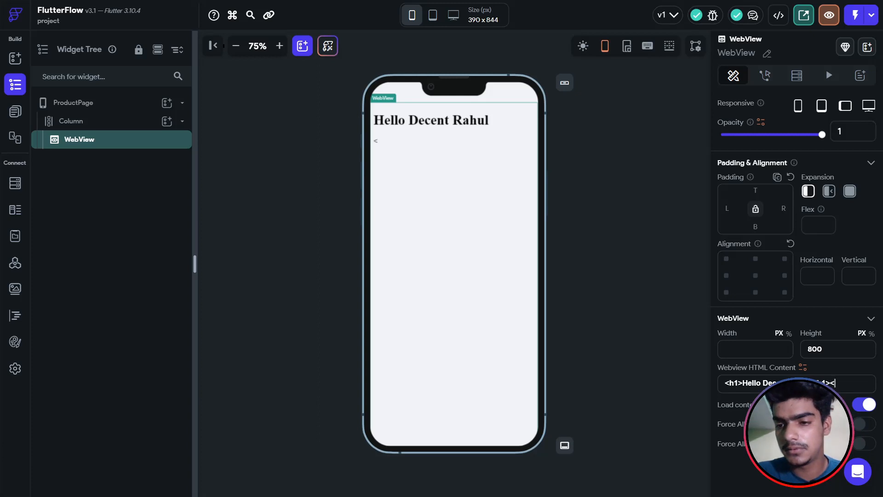
key(Return)
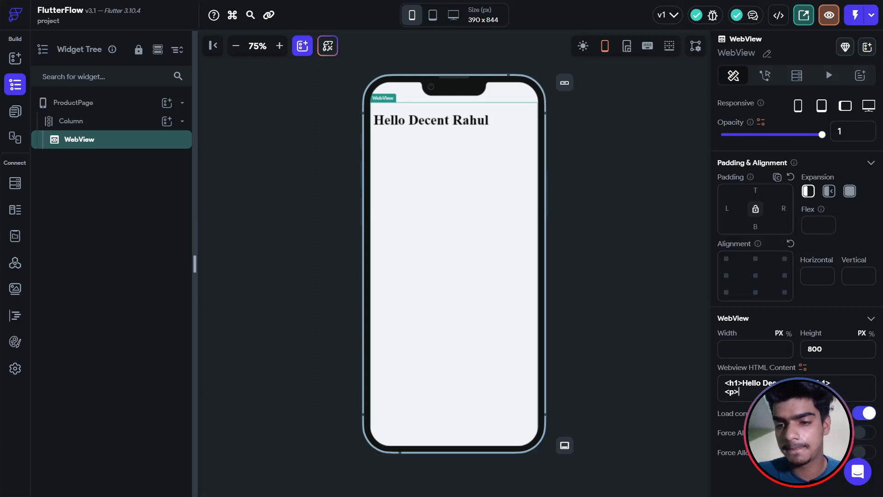
text(<p></p>)
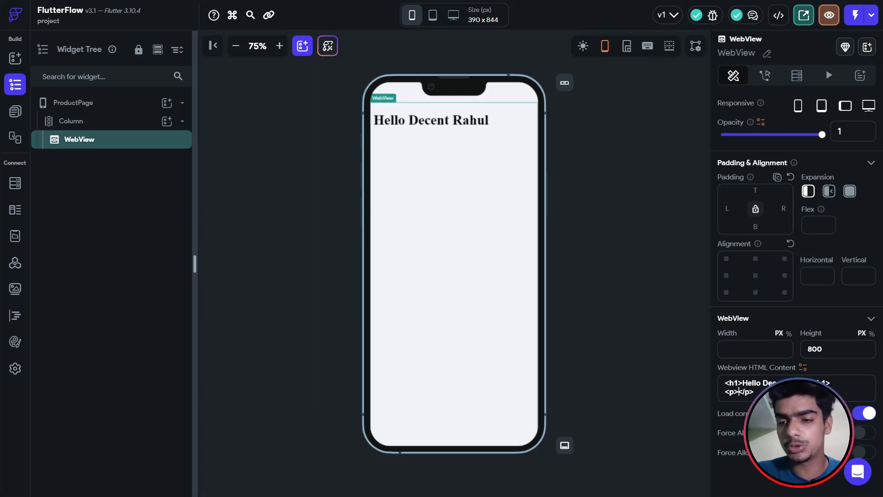
text(Please)
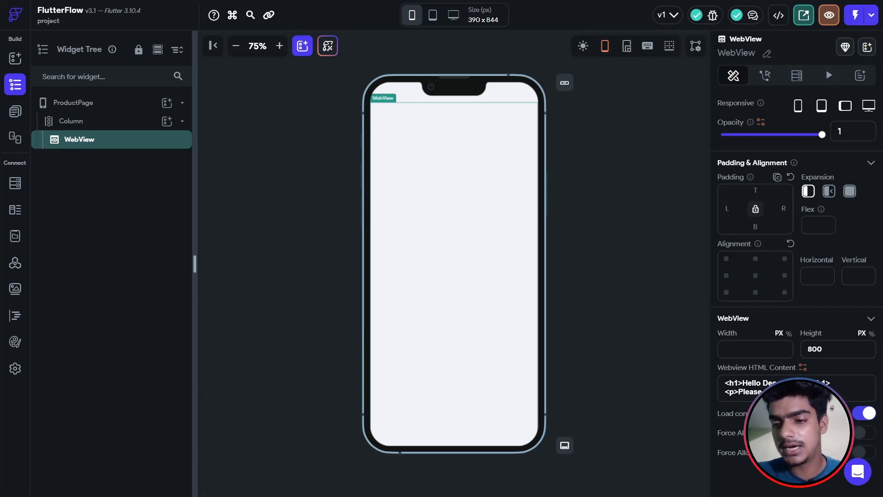
text(Cha)
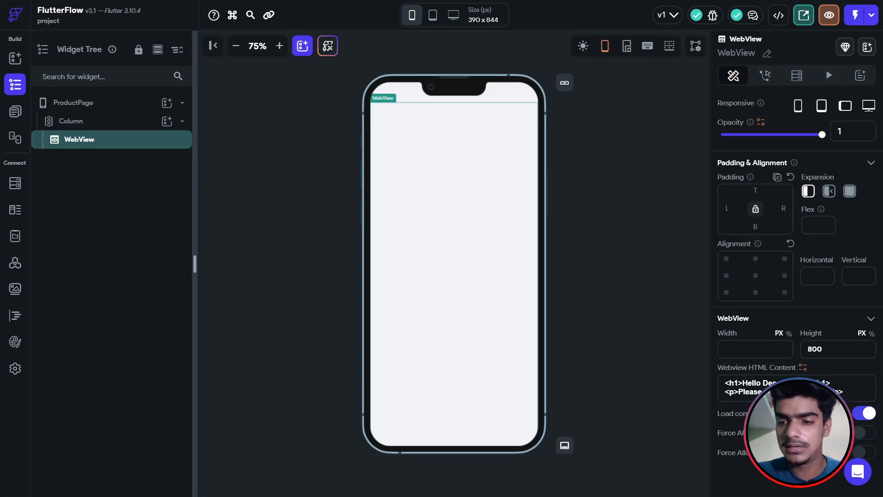
text(l)
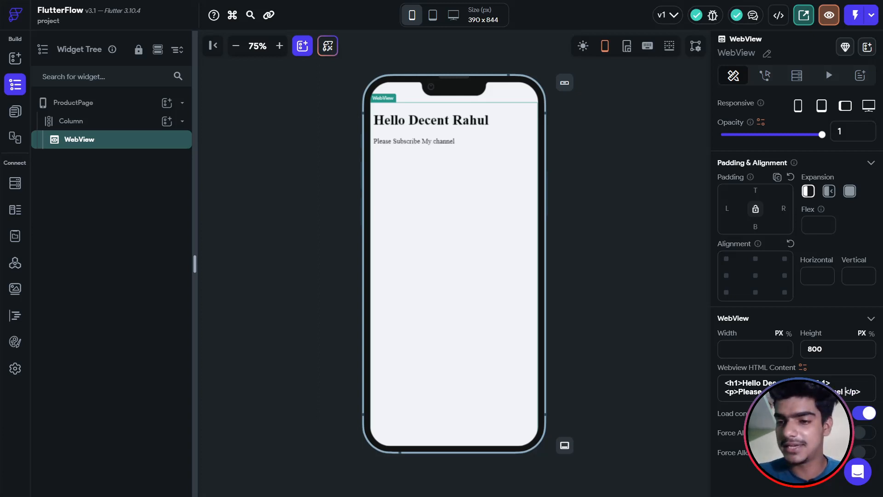
key(BackSpace)
key(End)
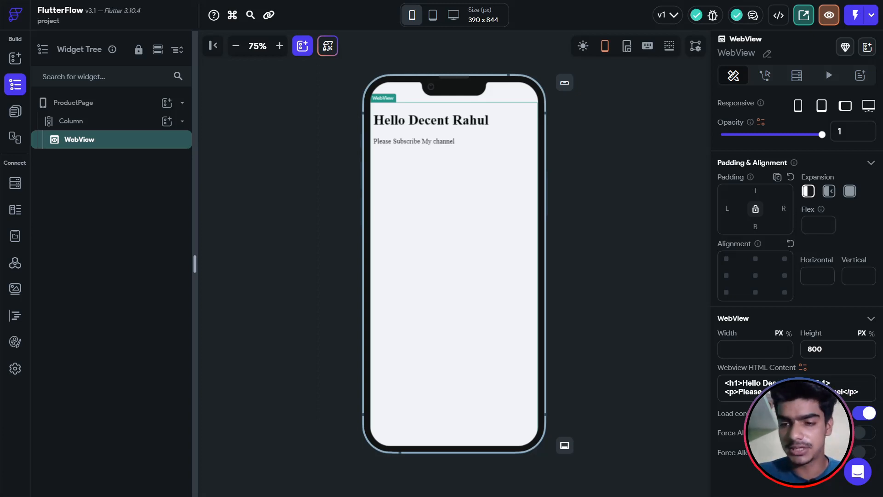
Add an HTML button labelled "Subscribe" on a new line below the paragraph.
key(Return)
text(<button>)
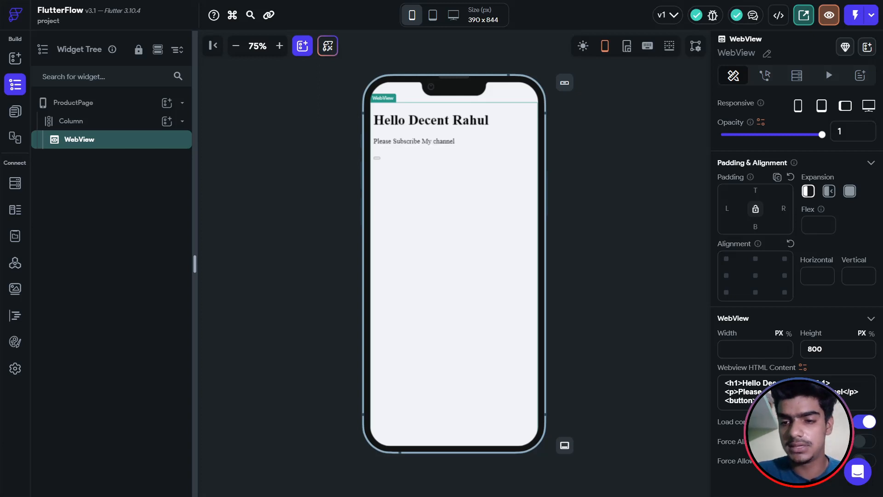
text(</b)
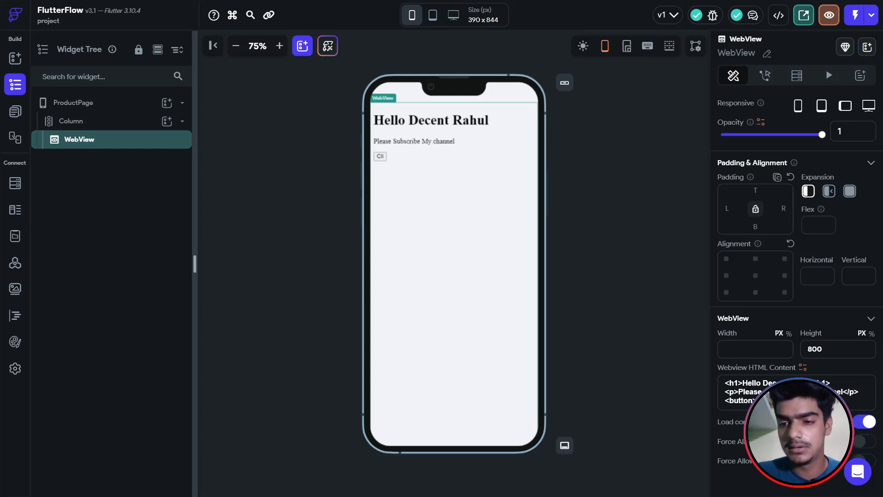
text(Subscribe)
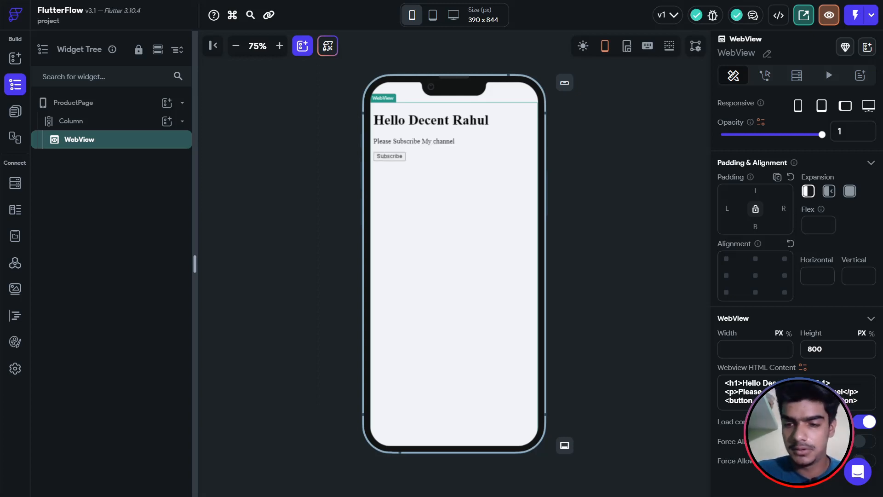
Add an inline style to the Subscribe button in the WebView's HTML content, giving it a red background-color and white text.
text(backg)
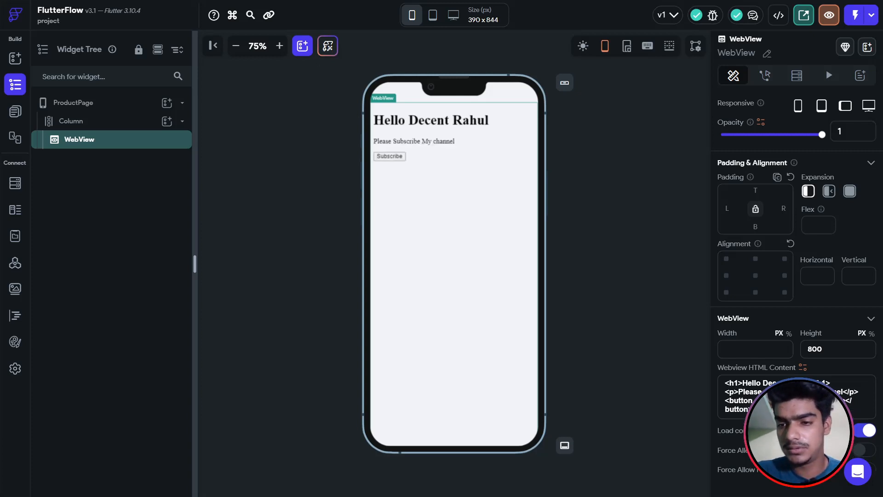
text(round)
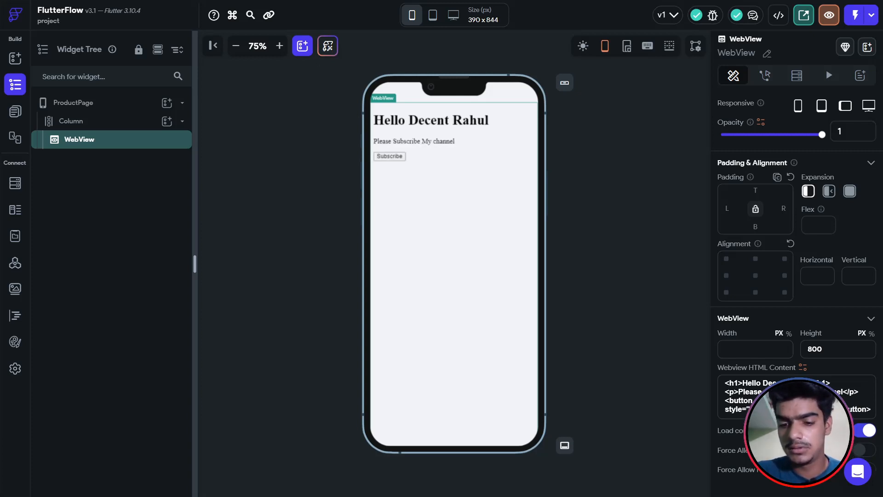
text(-coor">)
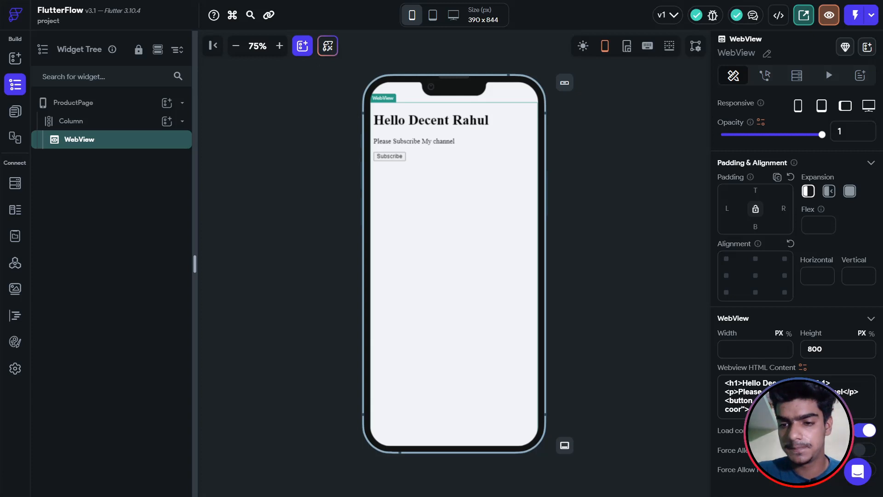
key(BackSpace)
key(BackSpace)
key(BackSpace)
text(olor:)
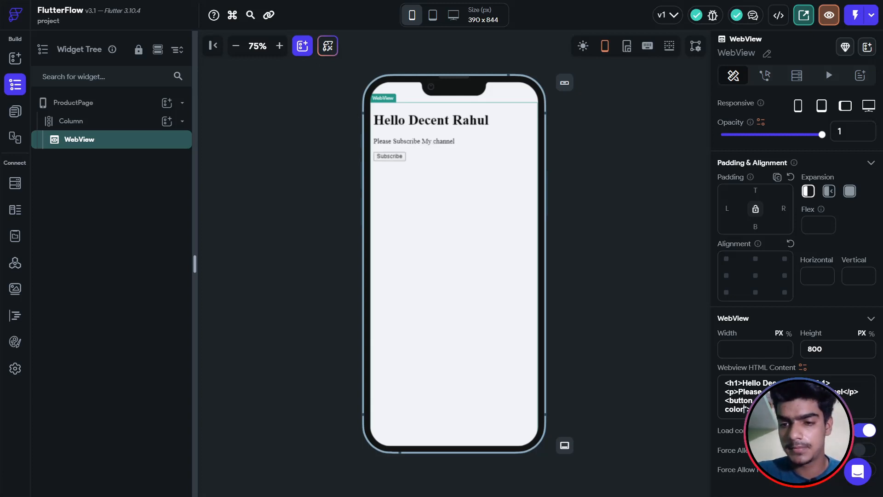
text(r)
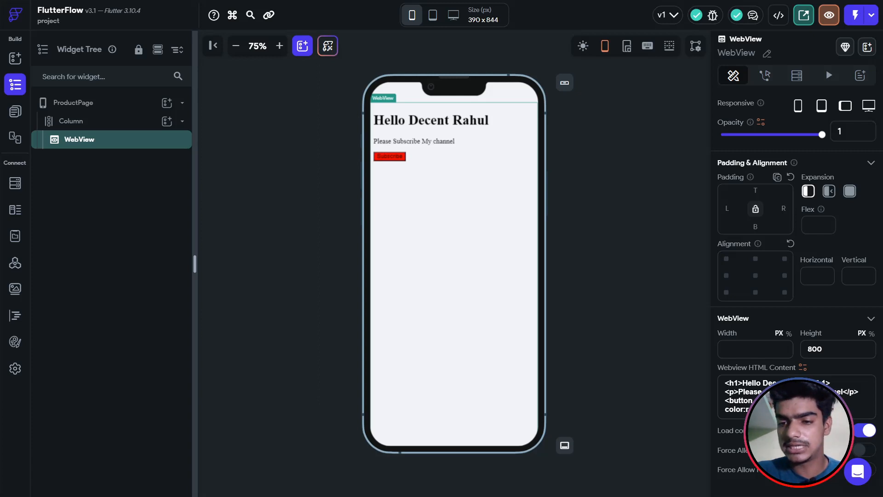
text(edor)
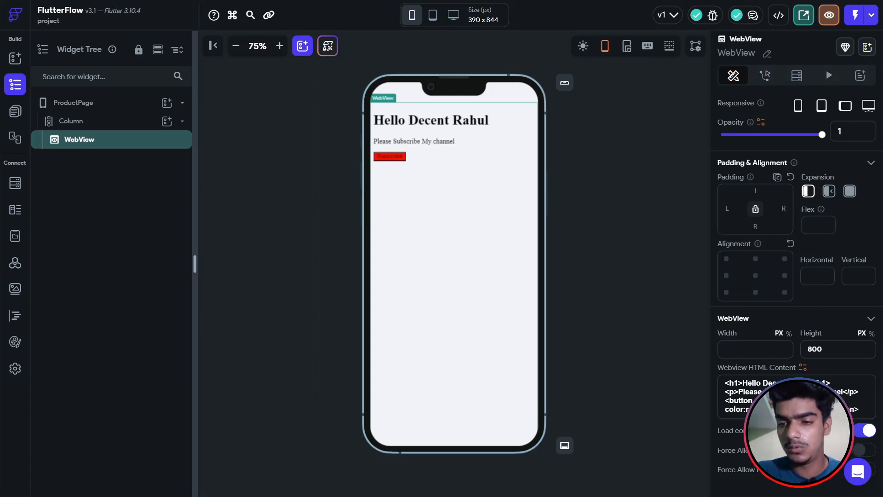
text(white)
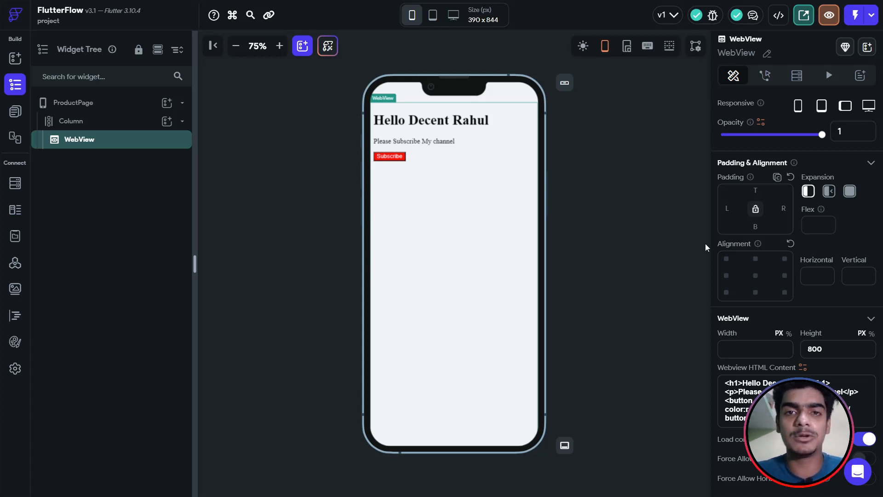
Switch to the running test session and reload the app with the WebView's updated HTML content.
click(666, 221)
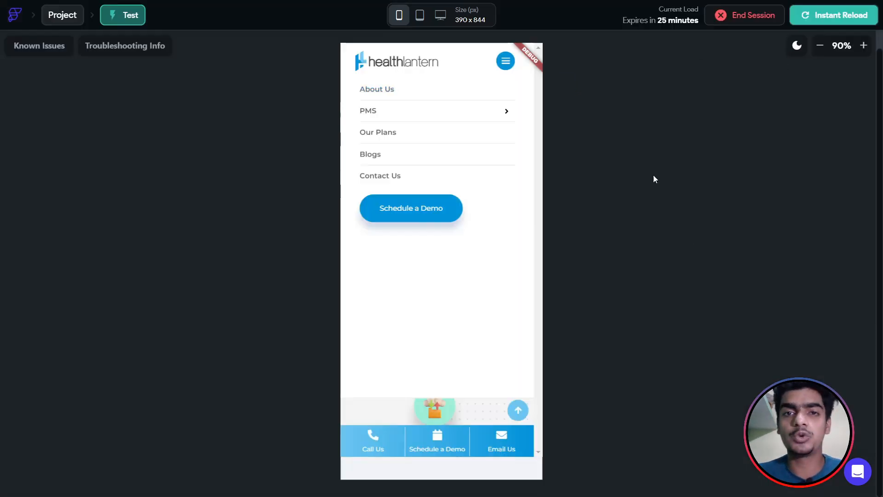
click(819, 19)
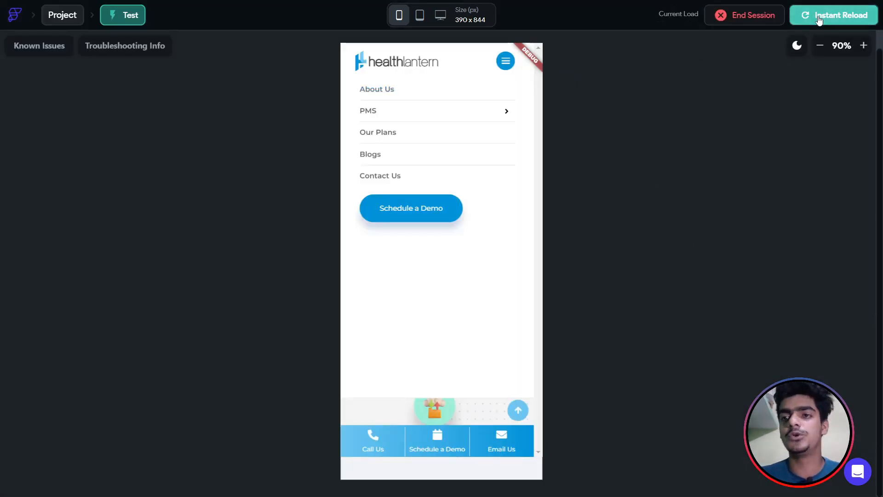